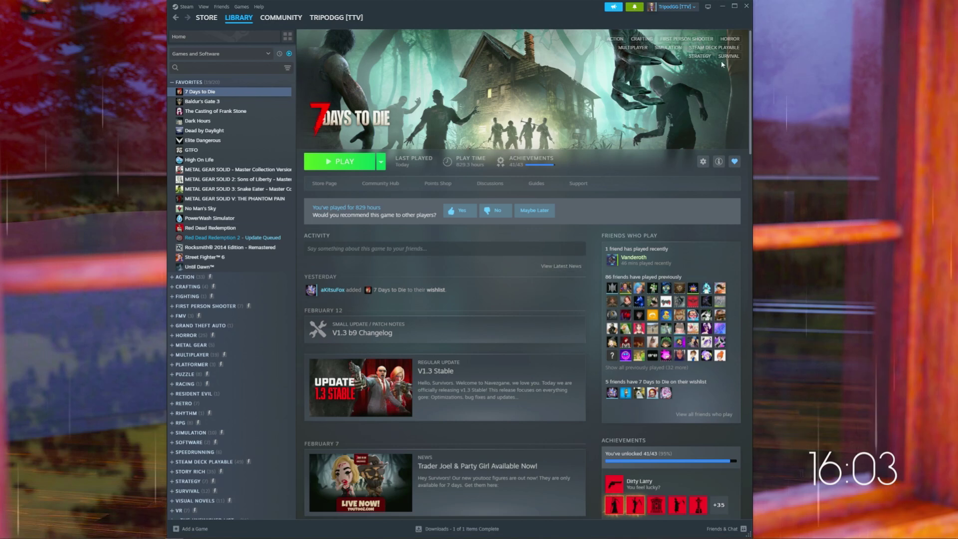
- Switch to Firefox, show the downloaded 7D2DModLauncherV5.exe in its folder, and close the folder and browser windows
left_click(722, 6)
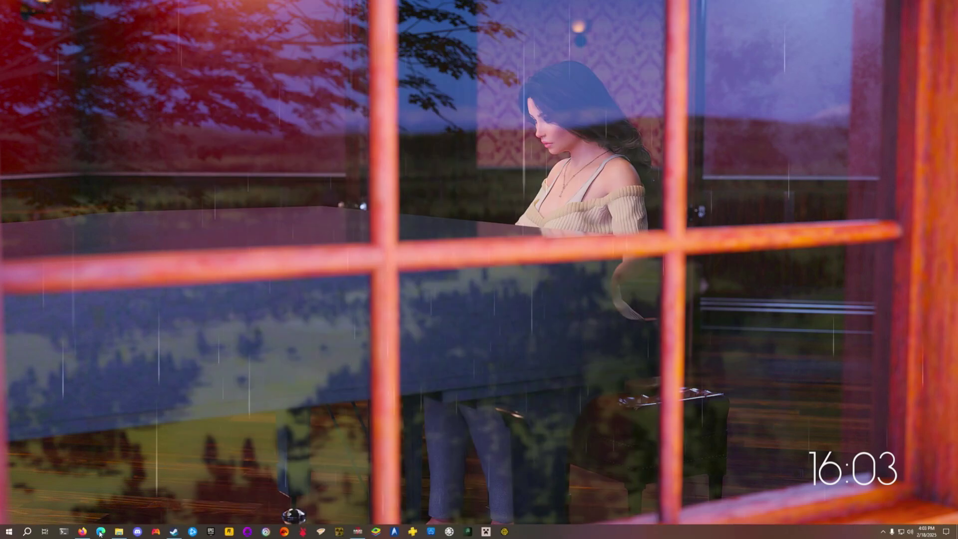
left_click(82, 532)
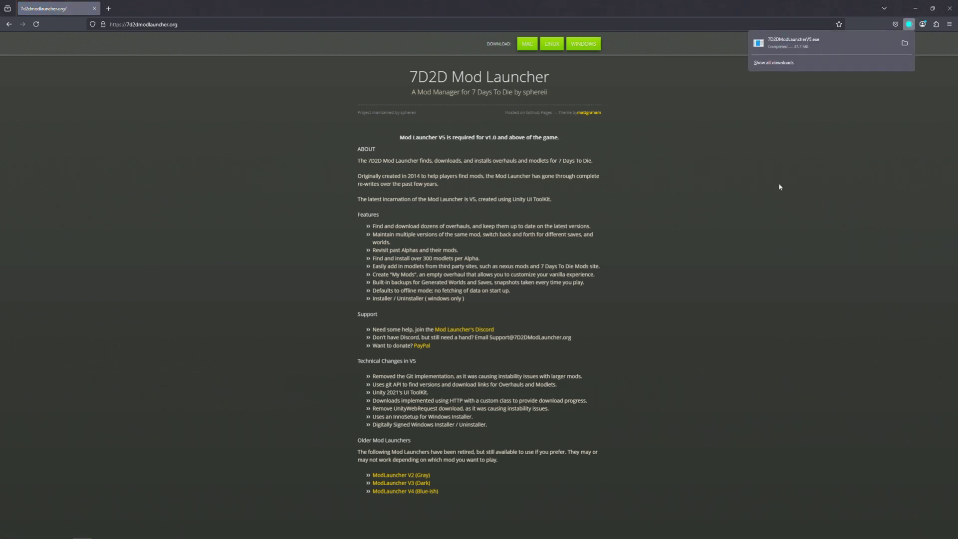
left_click(905, 43)
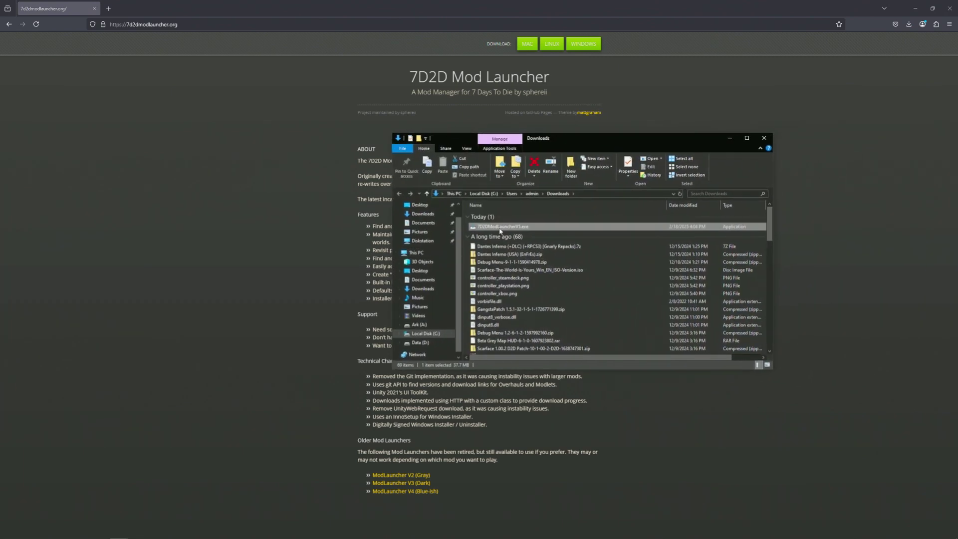
left_click(764, 138)
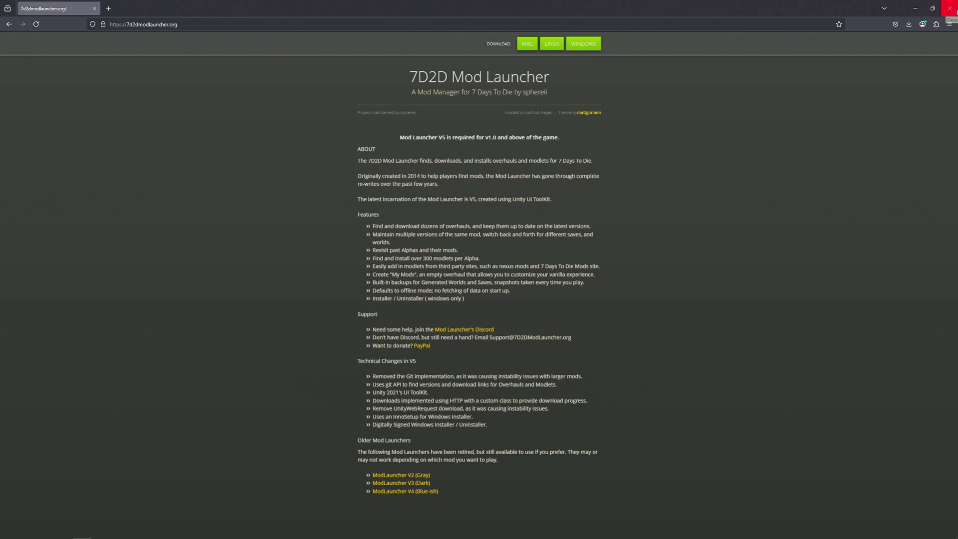
left_click(949, 8)
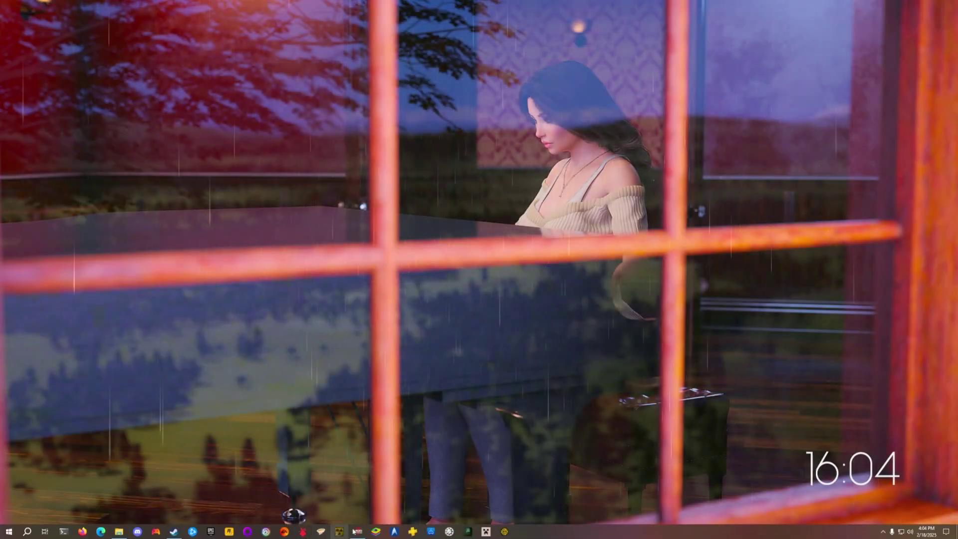
- Switch to the 7D2D Mod Launcher and save its settings with D:\Mods\7D2D\Mods as the default folder
left_click(355, 531)
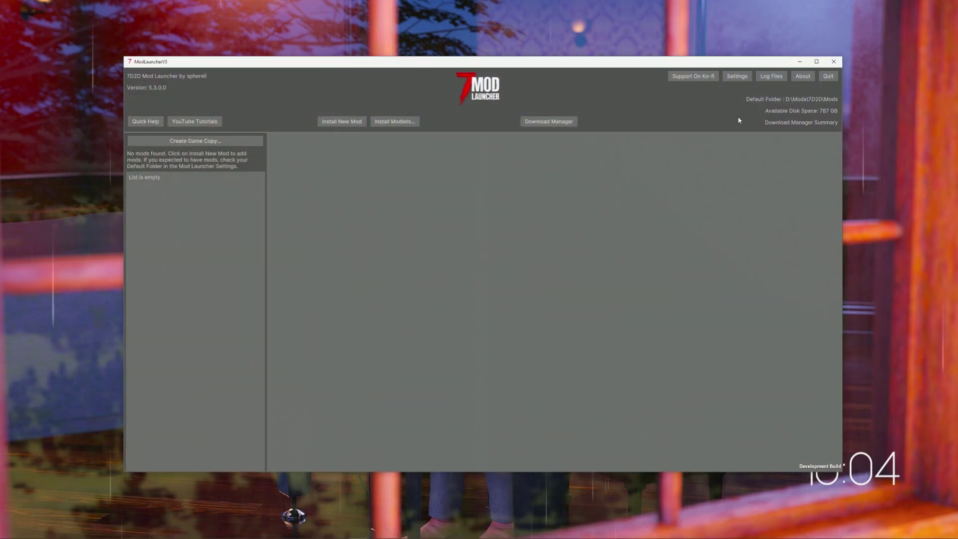
left_click(738, 76)
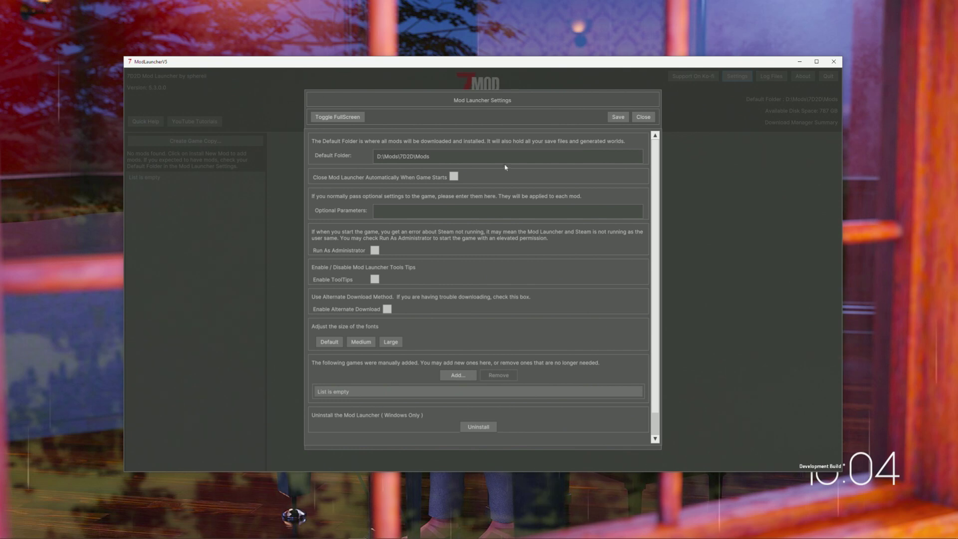
left_click(614, 119)
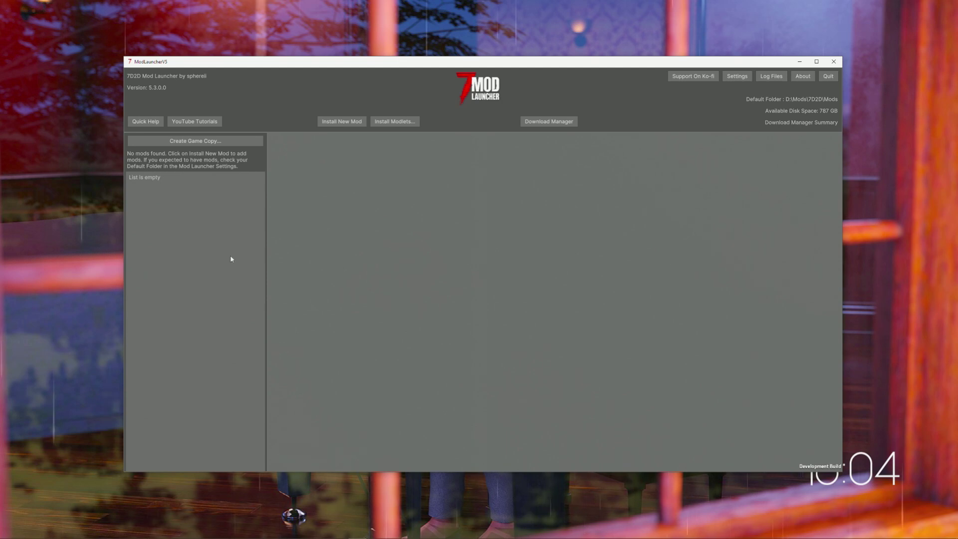
- Create a new custom mod named SMX, leaving the direct download link blank
left_click(219, 142)
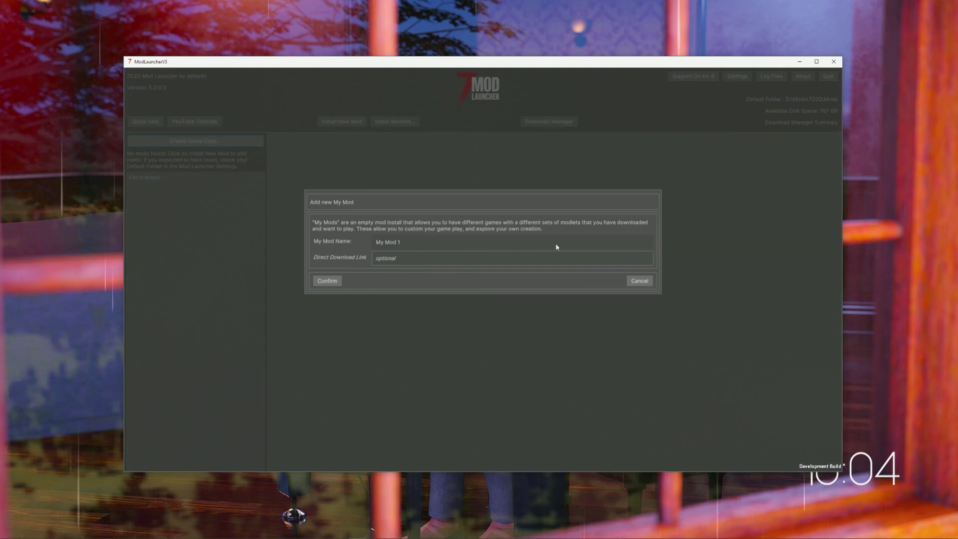
left_click(432, 244)
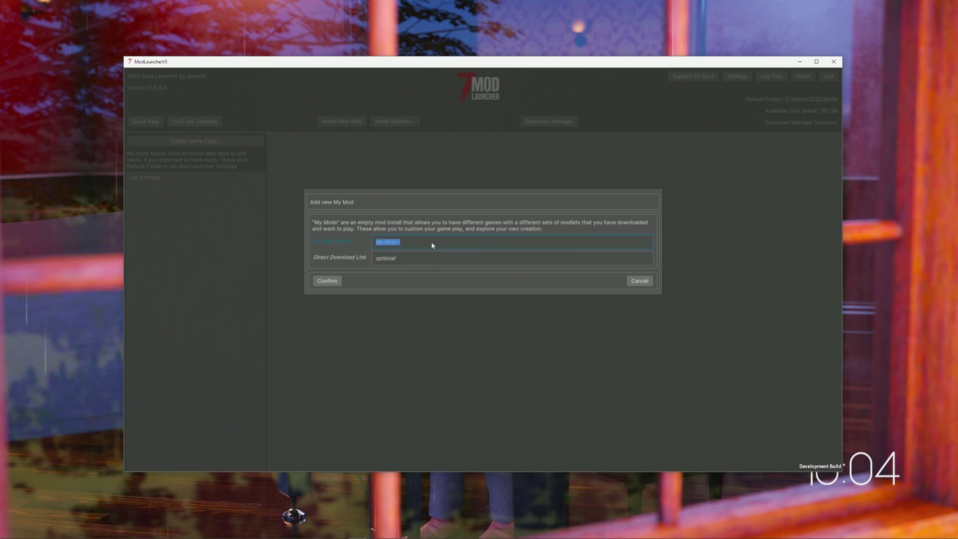
type("SMX")
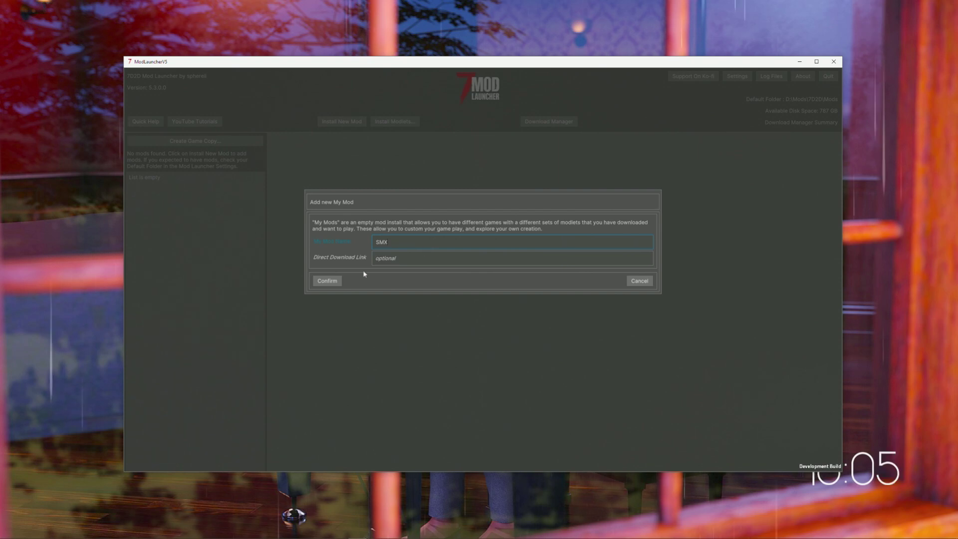
left_click(325, 284)
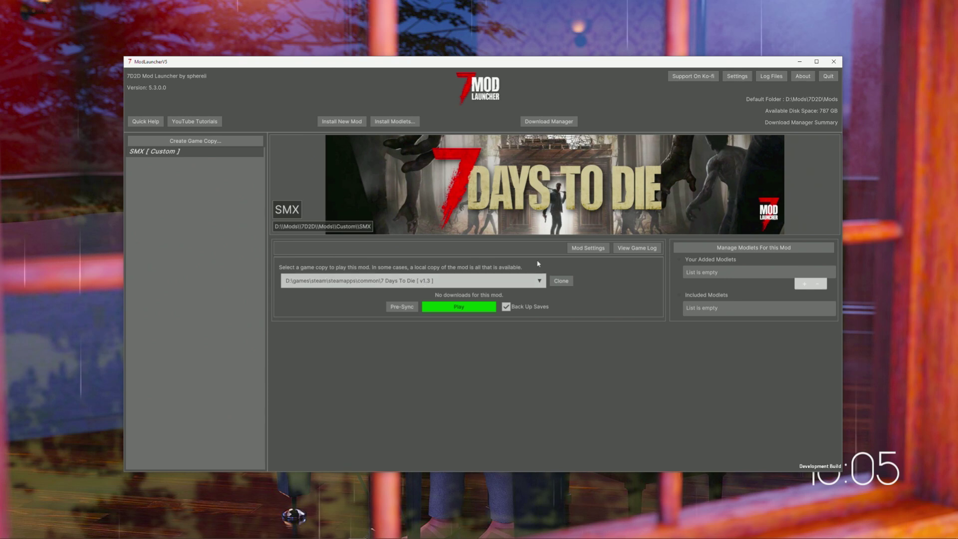
- Clone the Steam copy of 7 Days To Die into the SMX mod's folder and select that local copy for playing
left_click(561, 284)
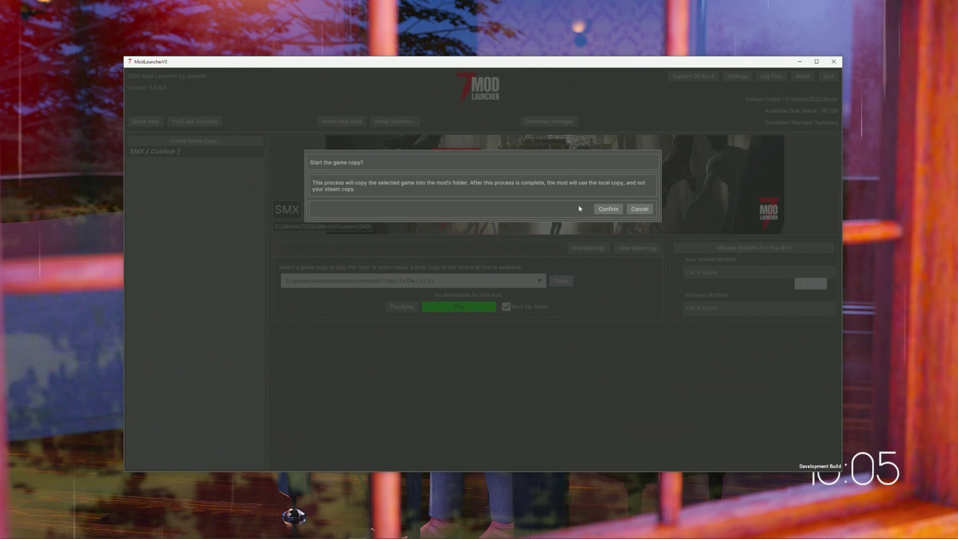
left_click(613, 210)
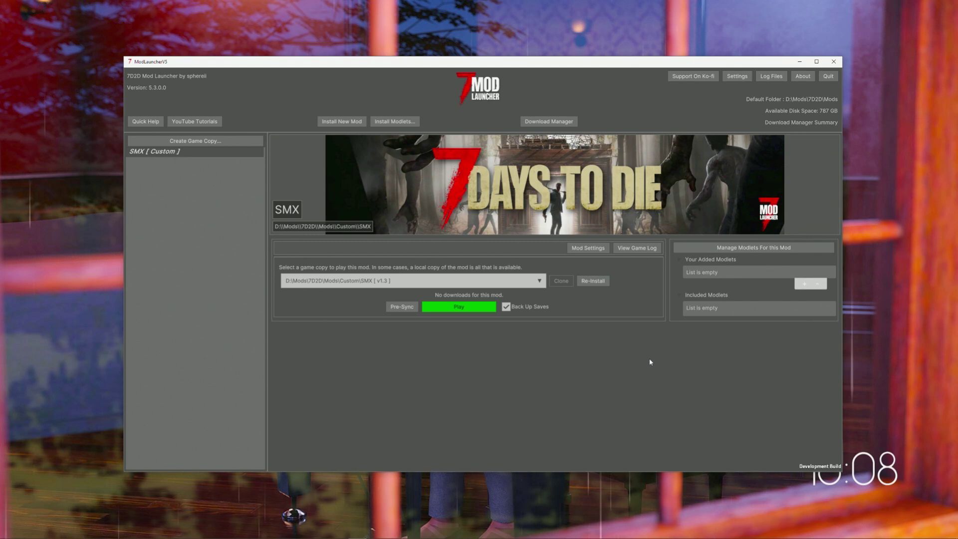
left_click(541, 282)
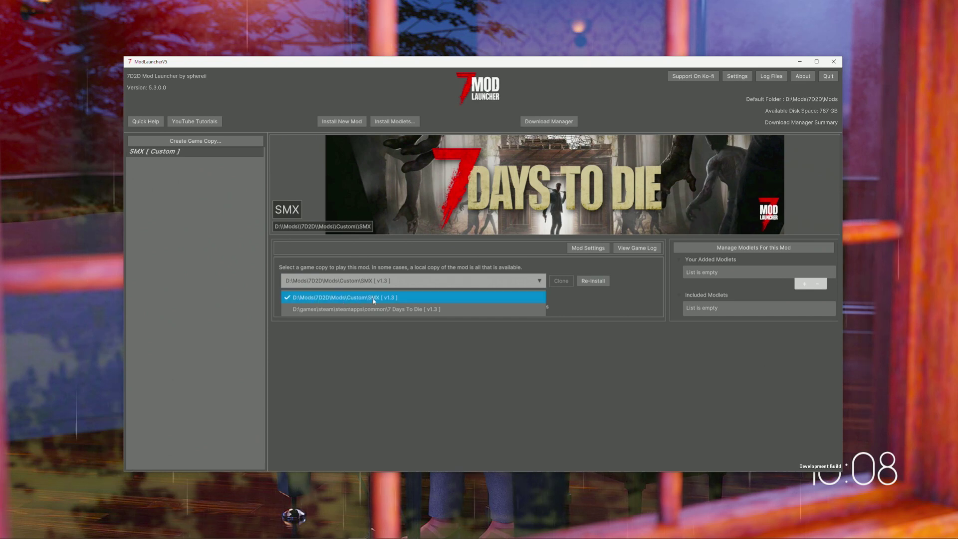
left_click(289, 300)
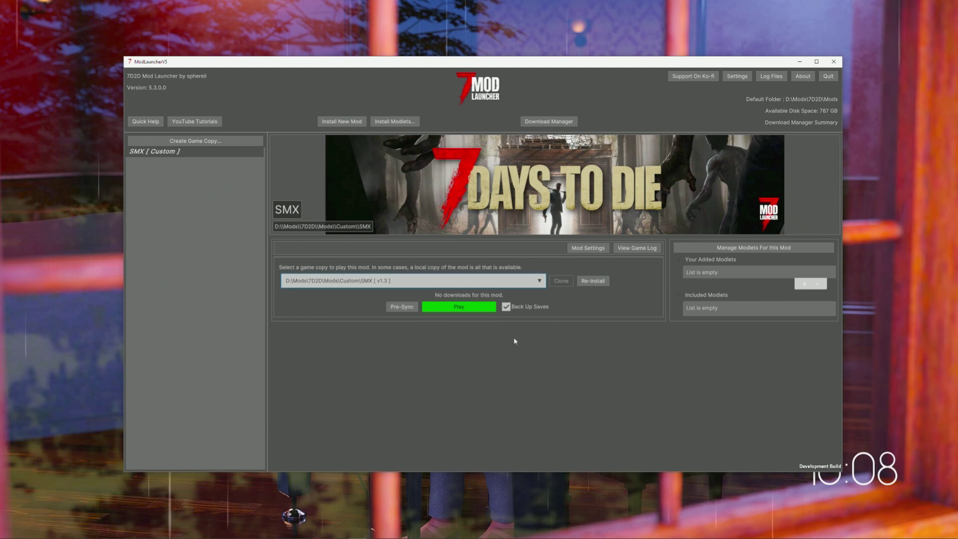
- Open modlet management for SMX, browse the online modlets, and filter the list to installed modlets
left_click(750, 249)
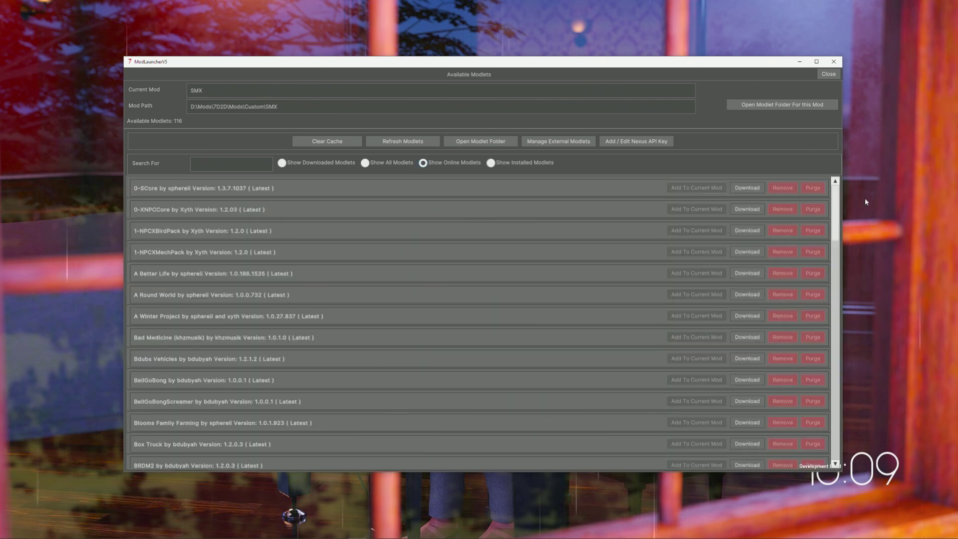
scroll(837, 241, "down", 1)
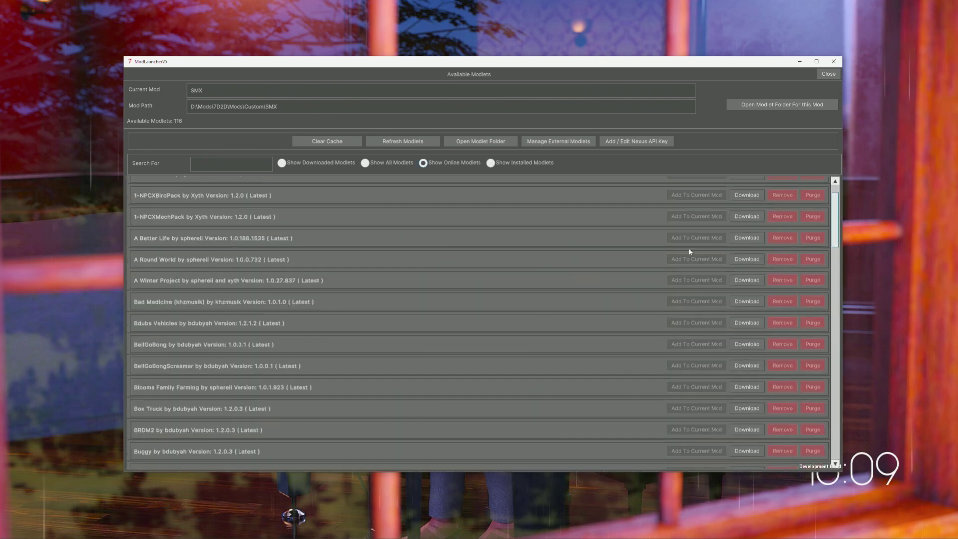
scroll(330, 239, "down", 5)
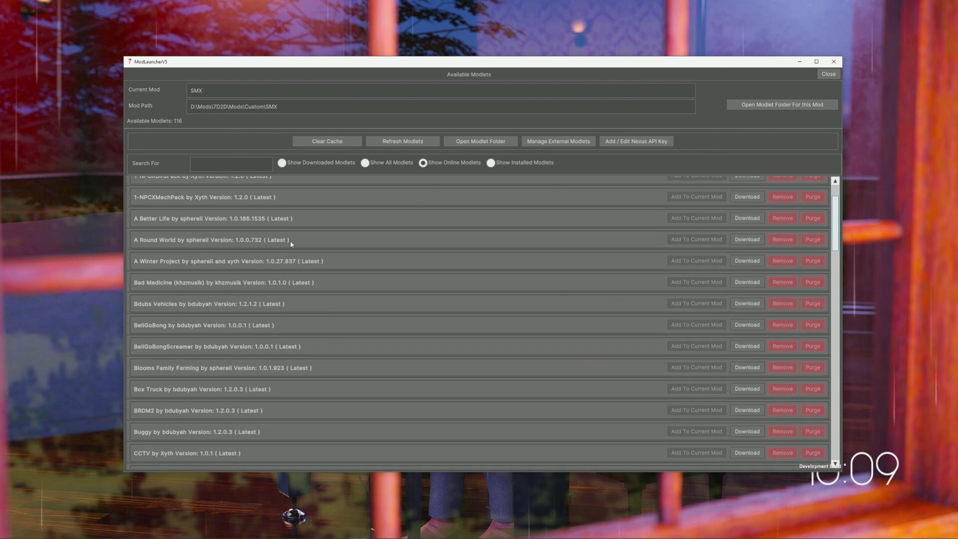
scroll(305, 309, "down", 10)
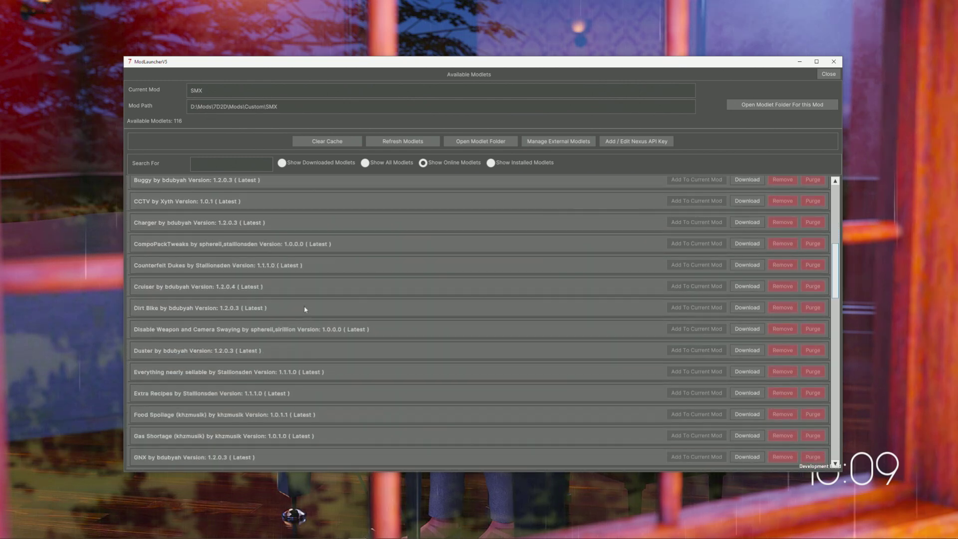
scroll(305, 309, "down", 20)
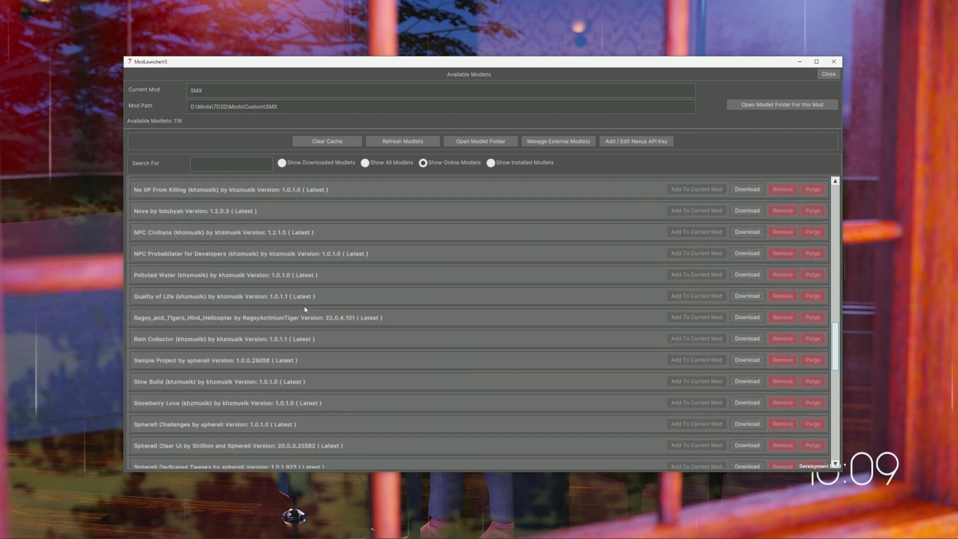
scroll(305, 308, "up", 20)
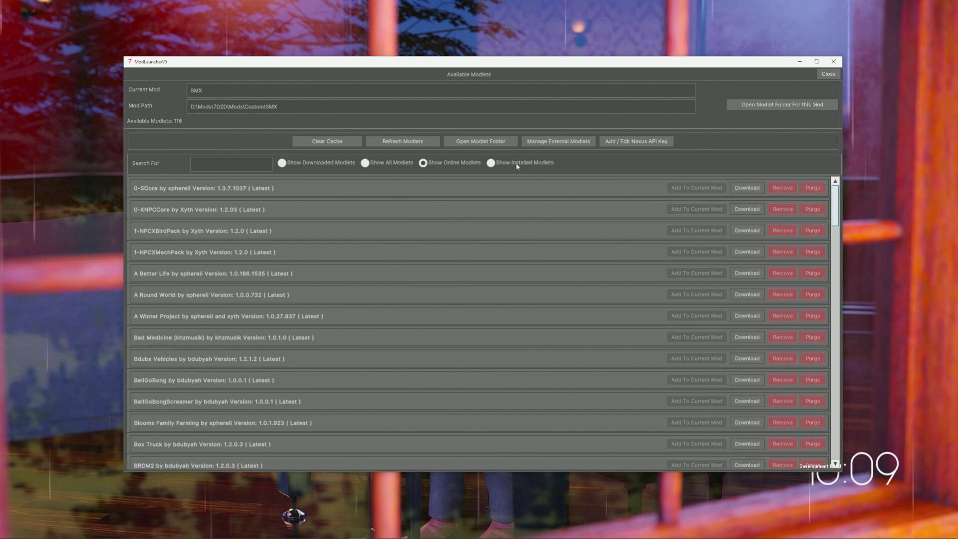
left_click(491, 164)
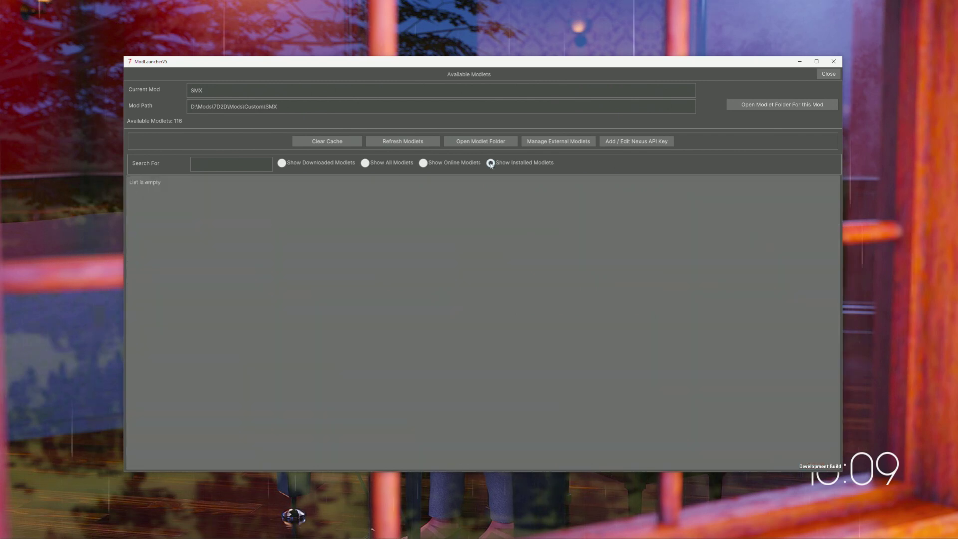
- Open the external modlets folder and place it beside the network Mods folder containing the SMX and ZMX zip files
left_click(558, 146)
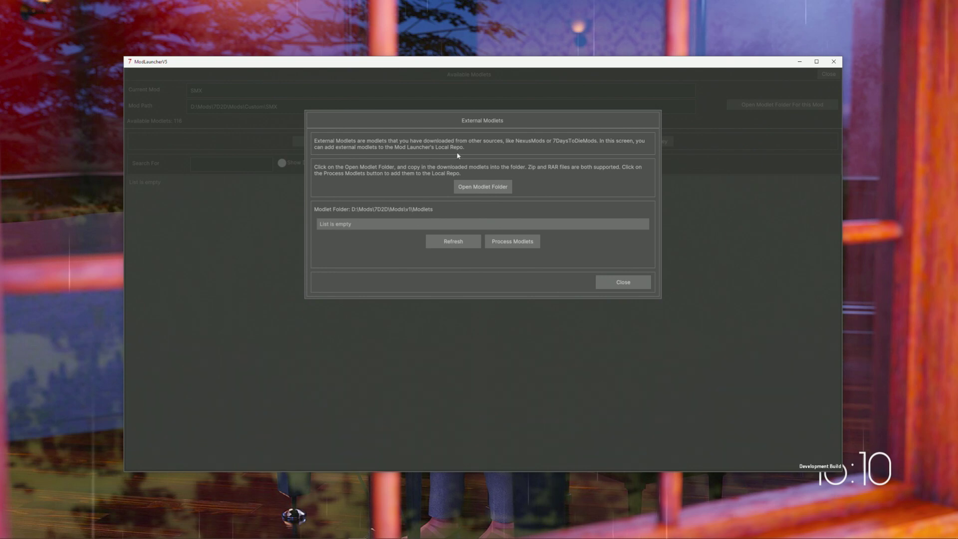
left_click(483, 189)
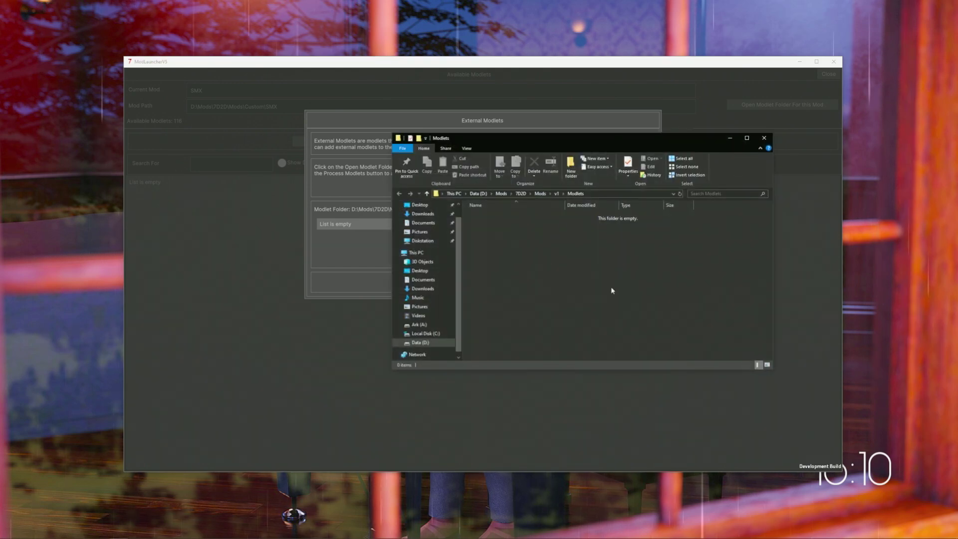
left_click_drag(590, 139, 244, 121)
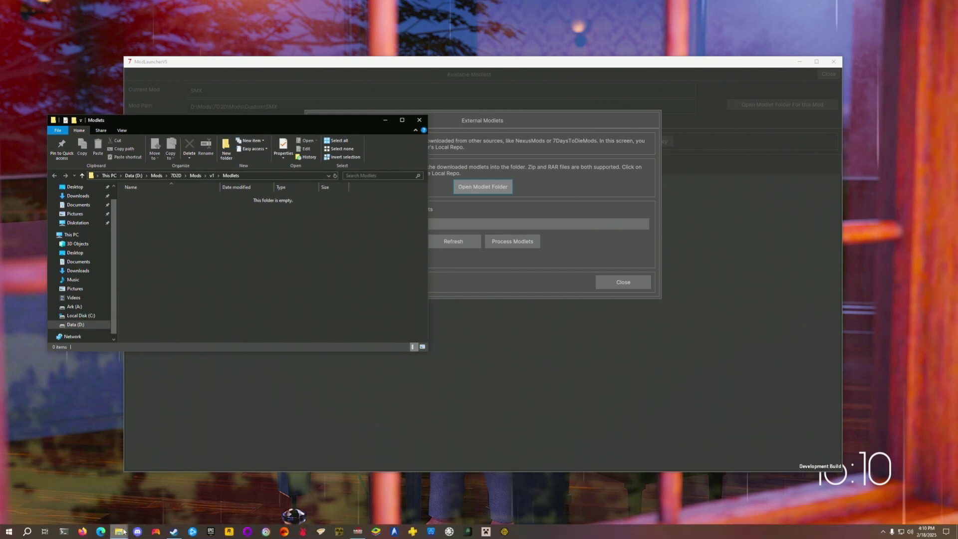
left_click(123, 532)
left_click(93, 505)
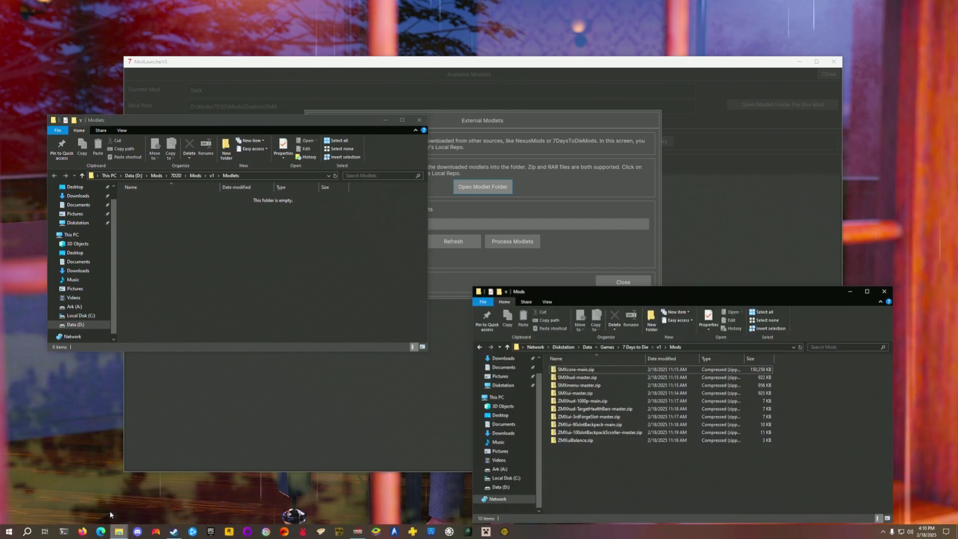
left_click_drag(669, 298, 664, 130)
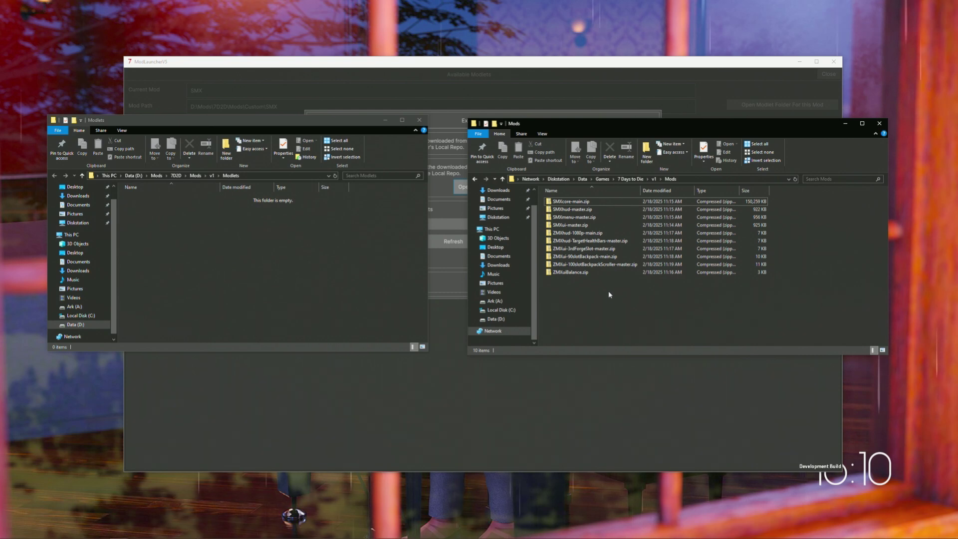
- Copy all ten SMX and ZMX zip files into the Modlets folder and close both folder windows
left_click_drag(609, 295, 324, 269)
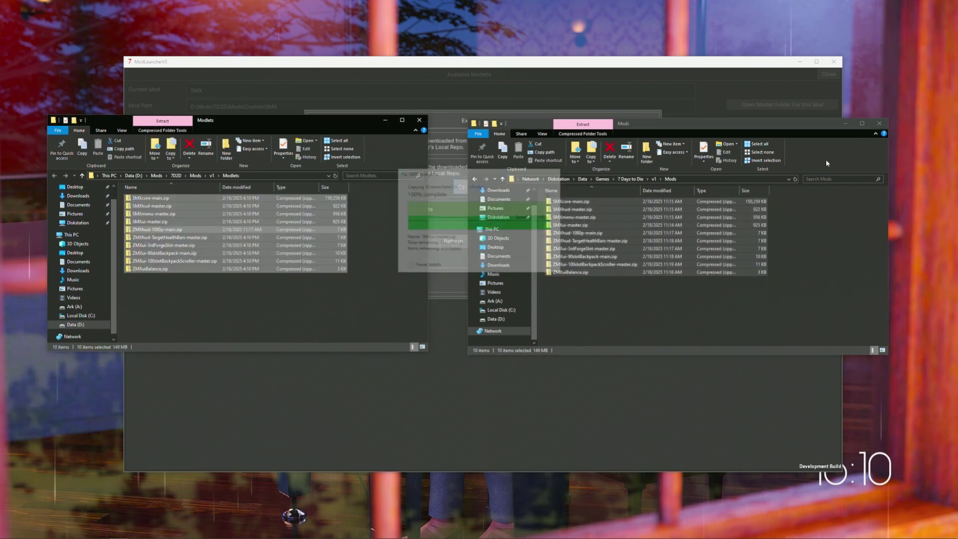
left_click(879, 124)
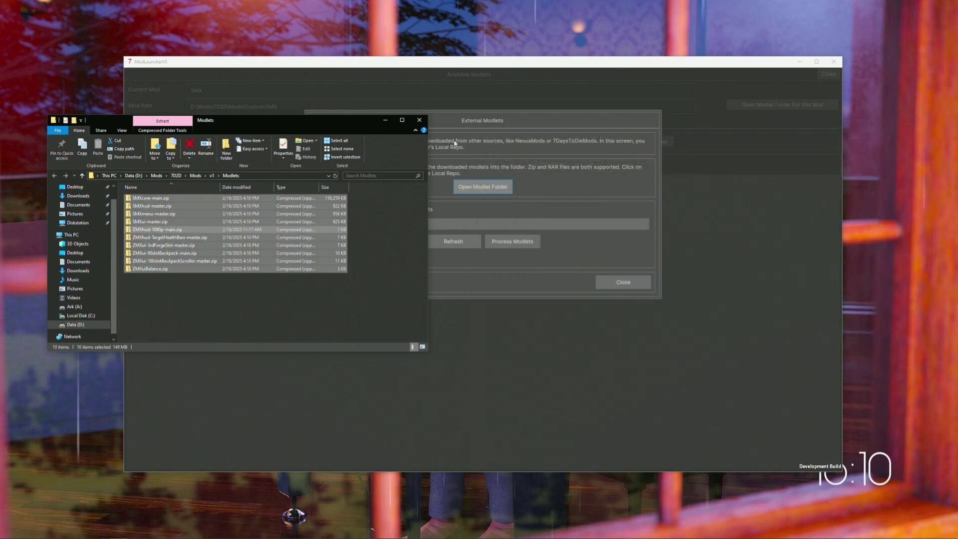
left_click(419, 121)
- Refresh the external modlets list, review its entries, and process the modlets into the launcher's local repo
left_click(452, 242)
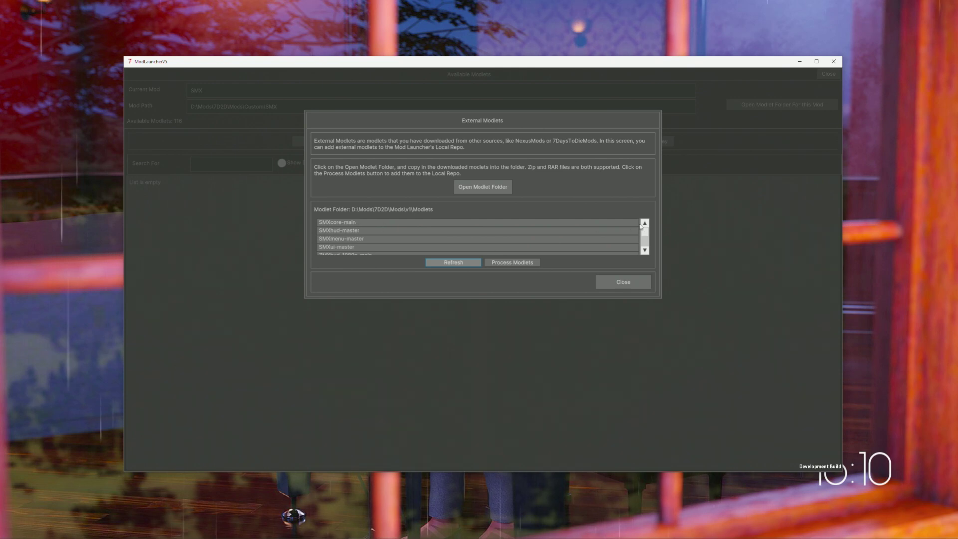
left_click_drag(645, 232, 644, 246)
scroll(645, 246, "up", 2)
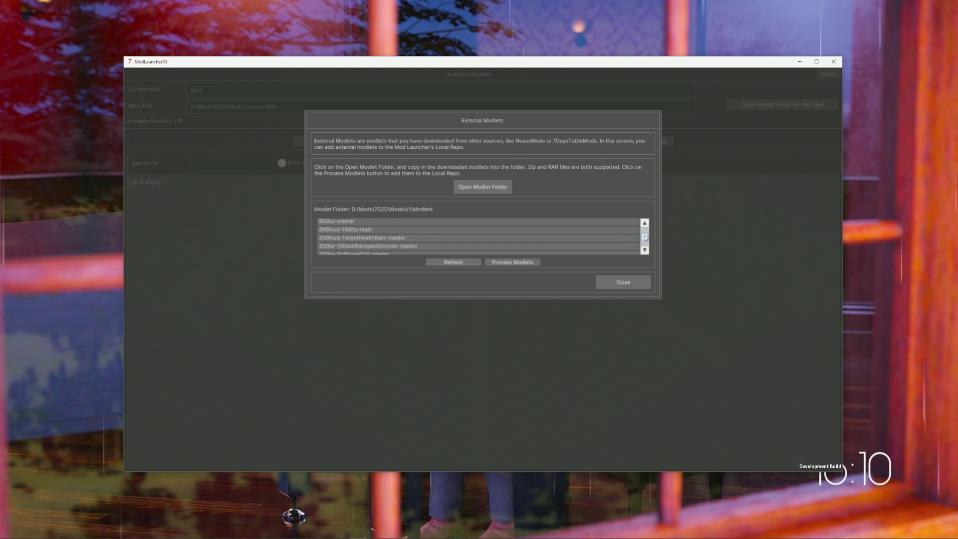
scroll(646, 246, "down", 2)
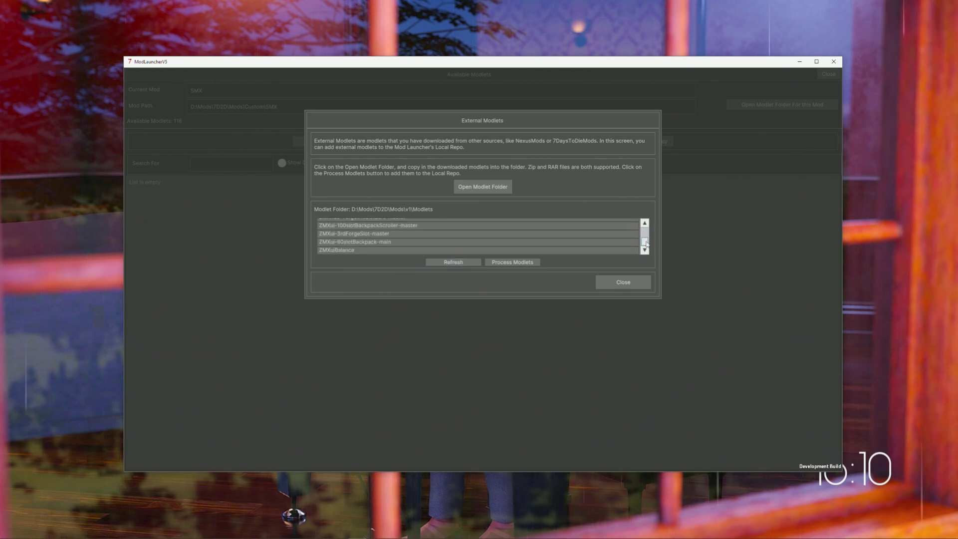
left_click(513, 263)
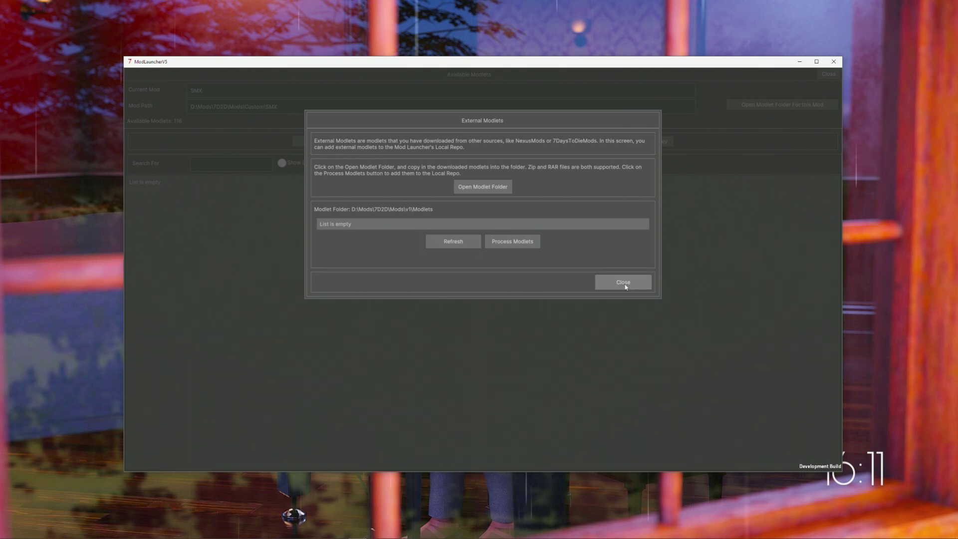
left_click(624, 283)
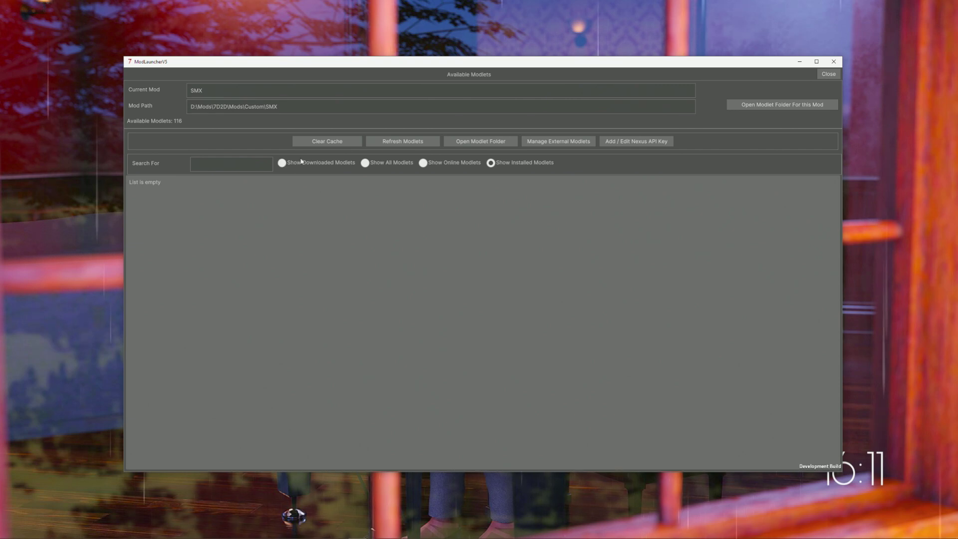
- Show the downloaded modlets and add Quartz, SMXcore, SMXhud, SMXmenu and SMXui to the current mod
left_click(281, 164)
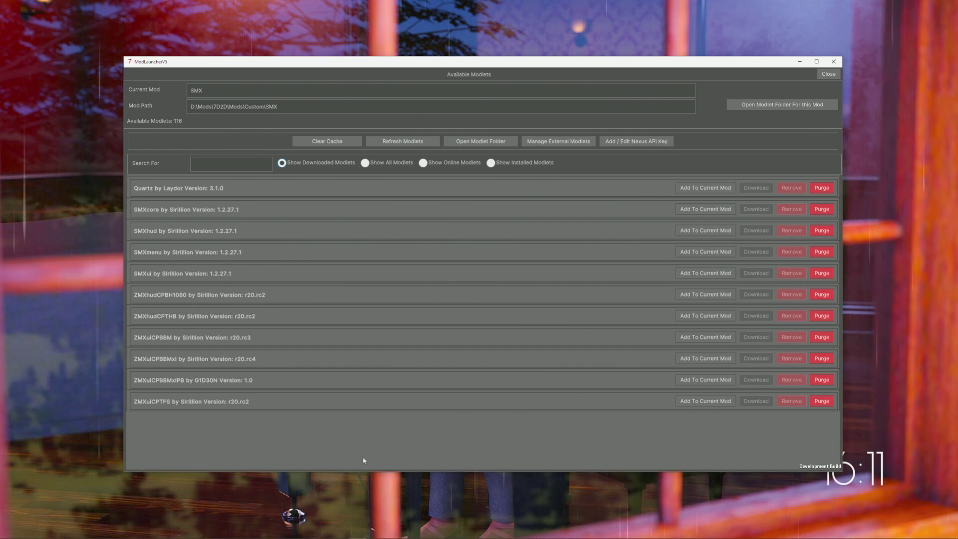
left_click(699, 193)
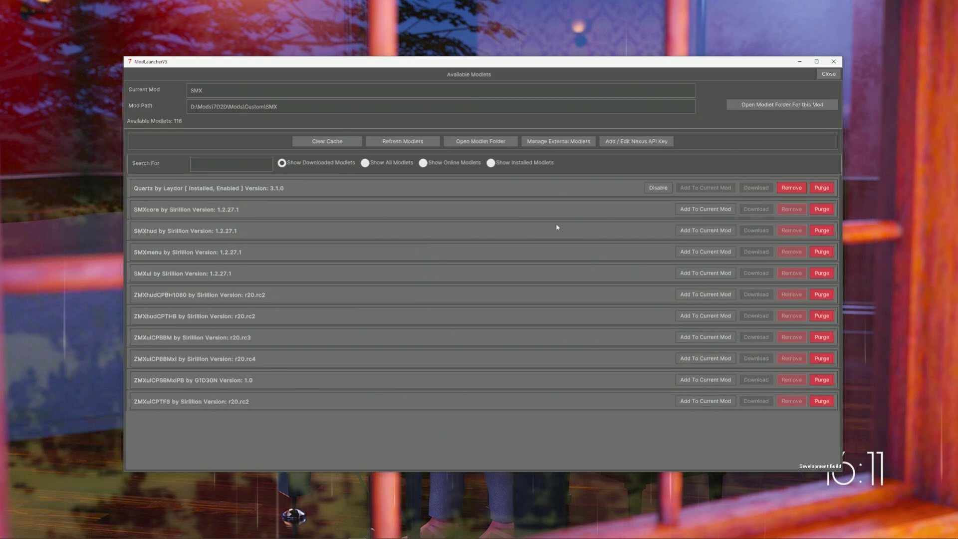
left_click(712, 208)
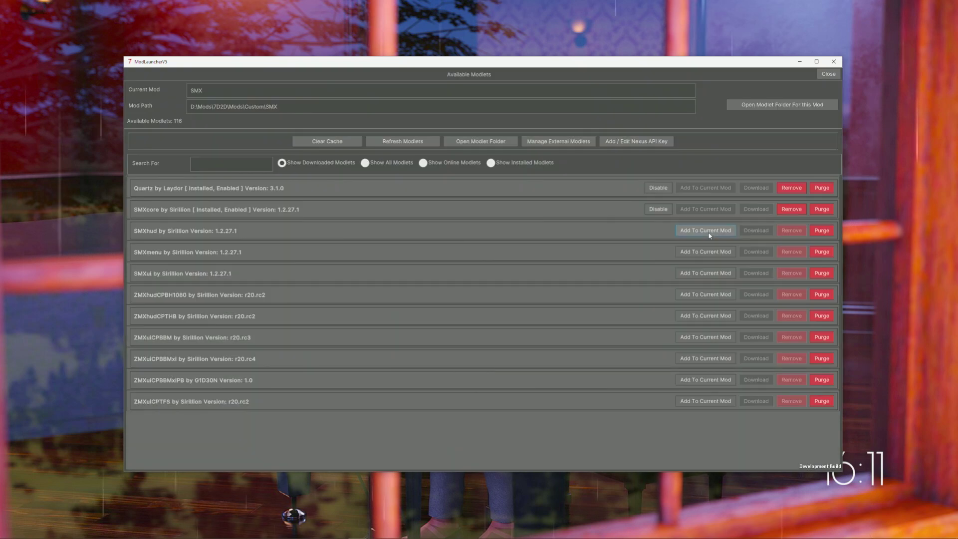
left_click(705, 231)
left_click(705, 254)
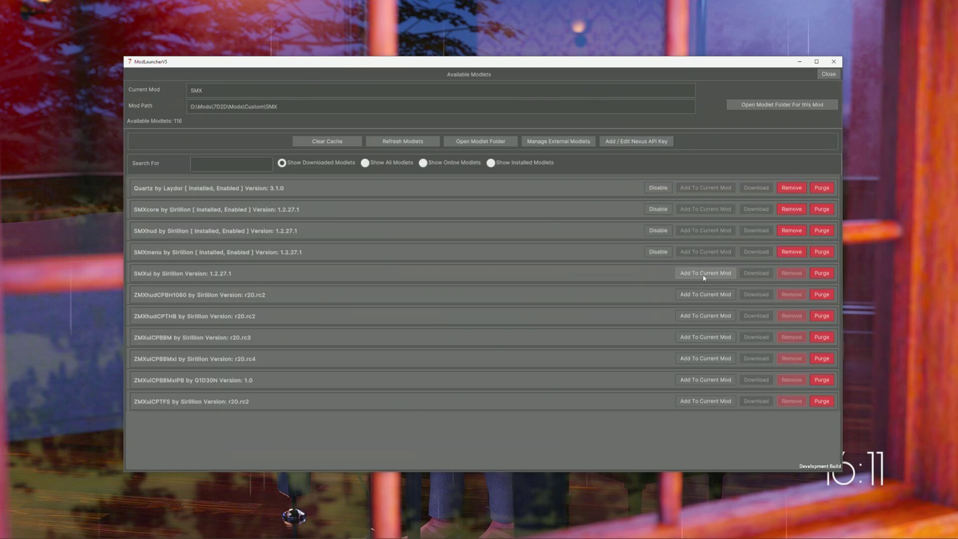
left_click(703, 274)
- Add all six ZMX modlets, from ZMXhudCPBH1080 through ZMXuiCPTFS, to the current mod
left_click(702, 295)
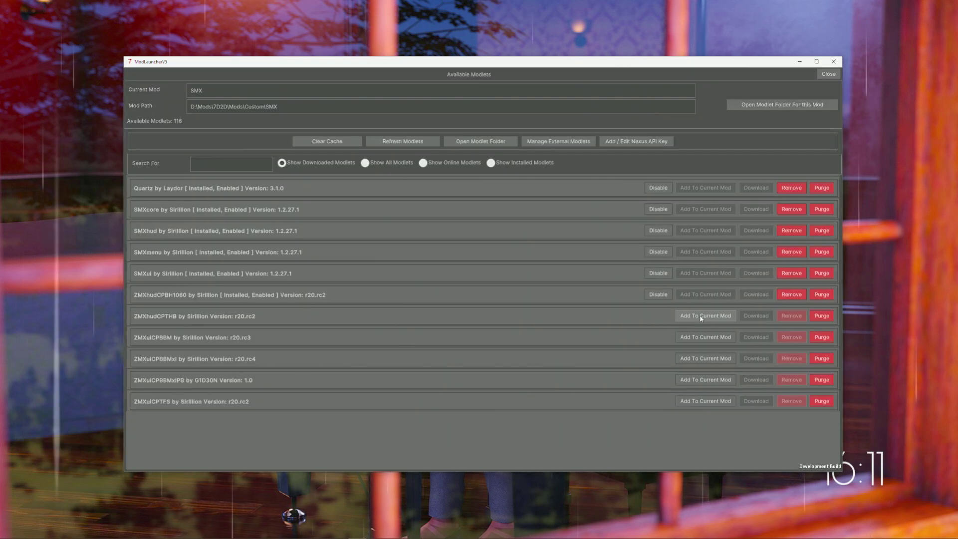
left_click(700, 316)
left_click(698, 342)
left_click(701, 361)
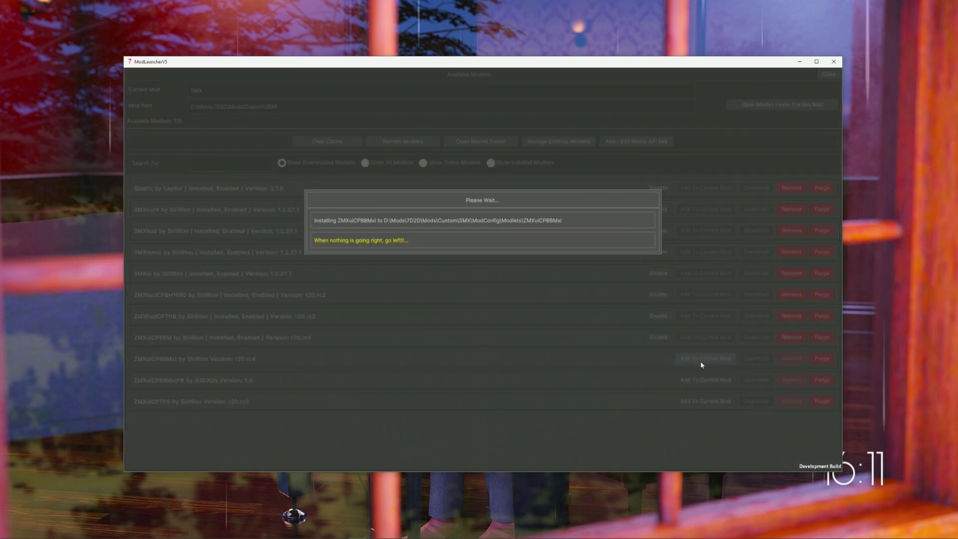
left_click(700, 382)
left_click(701, 402)
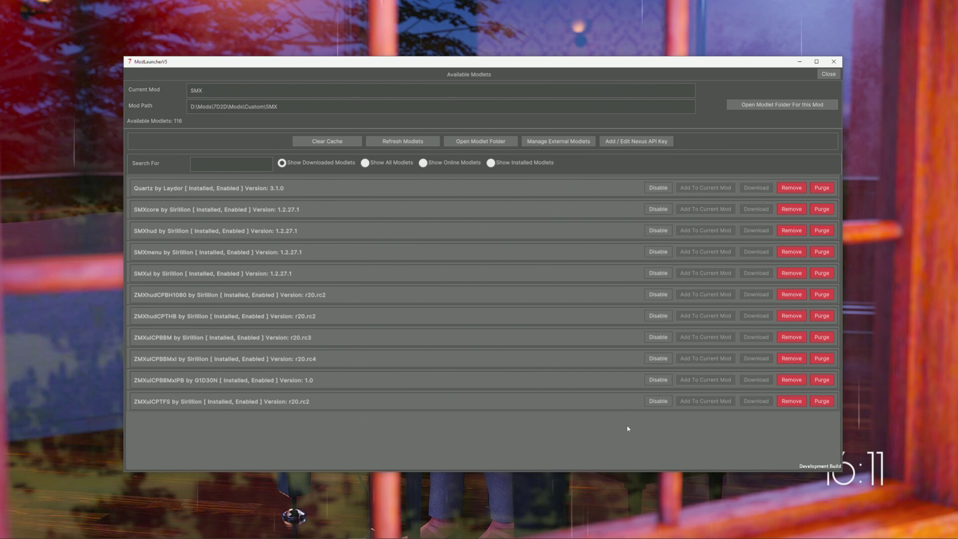
- Close modlet management, launch the SMX game copy, and continue past the news screen to the main menu
left_click(828, 74)
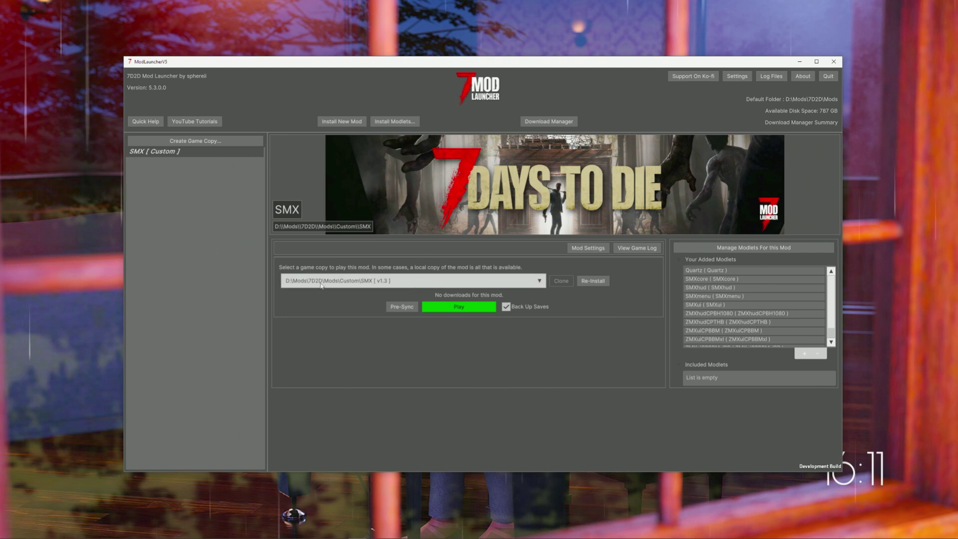
left_click(458, 309)
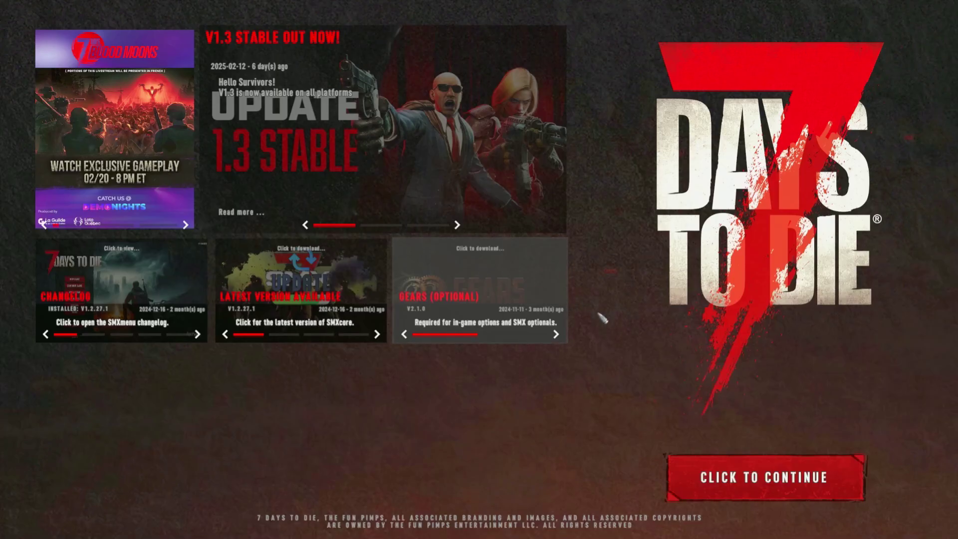
left_click(766, 489)
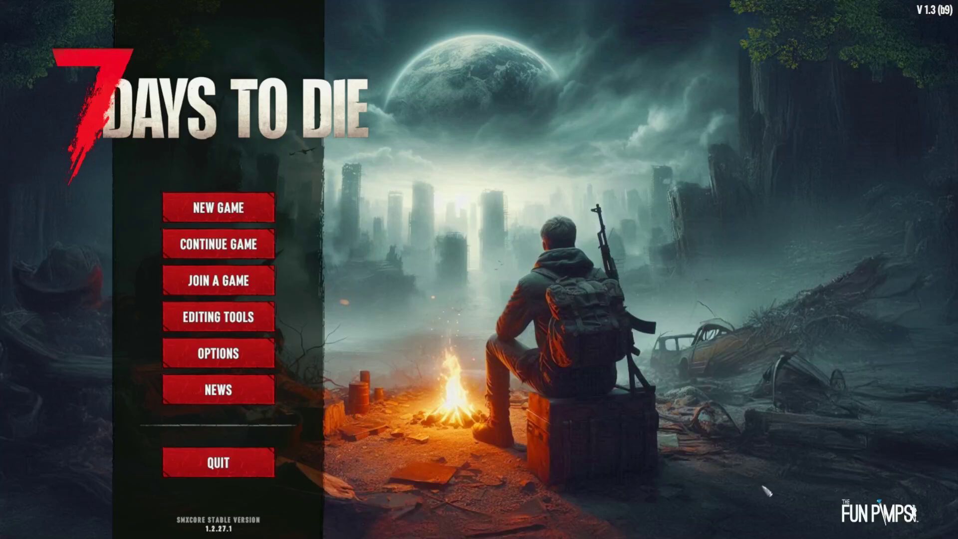